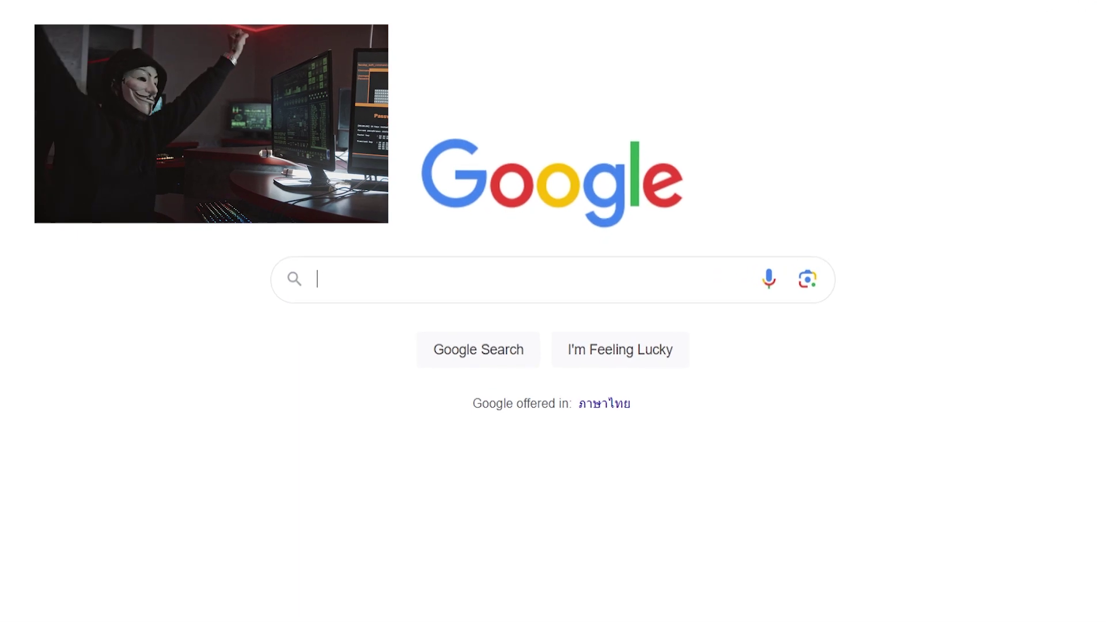
Search Google for tor and open the Tor Project's Download Tor Browser page.
type("tor")
key("Return")
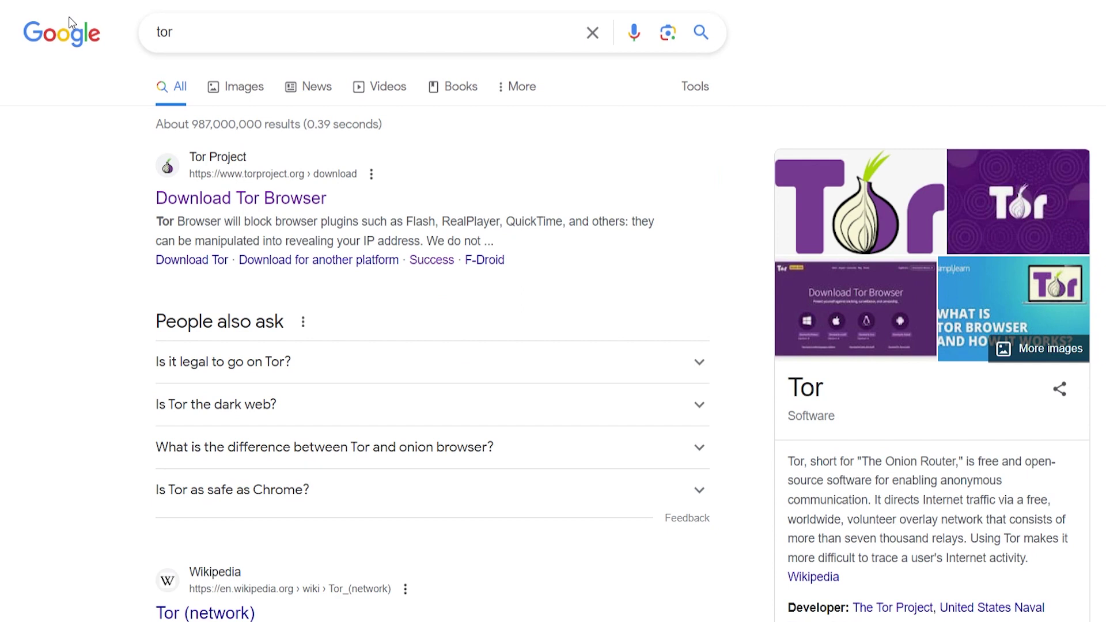
left_click(303, 201)
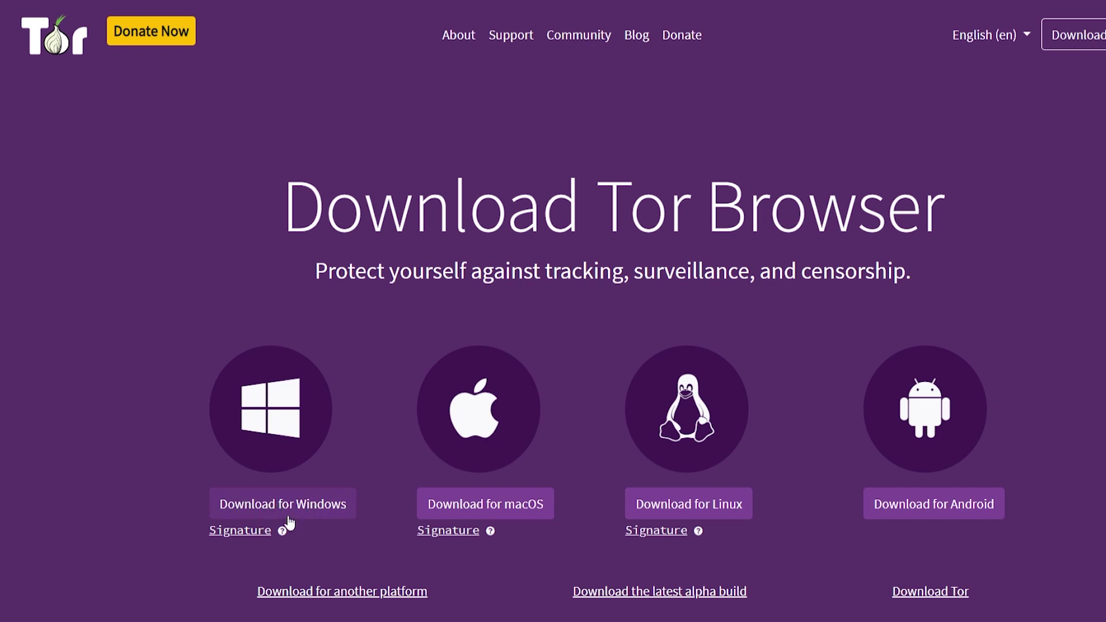
Download the Windows Tor Browser installer and start it at the language prompt.
left_click(256, 506)
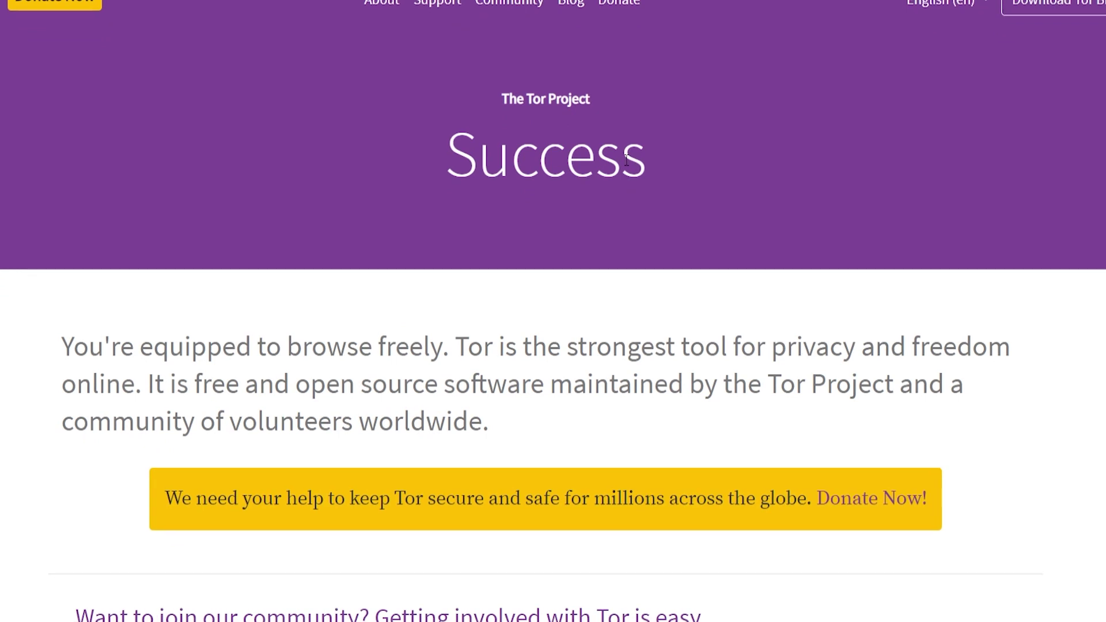
double_click(463, 176)
left_click(458, 118)
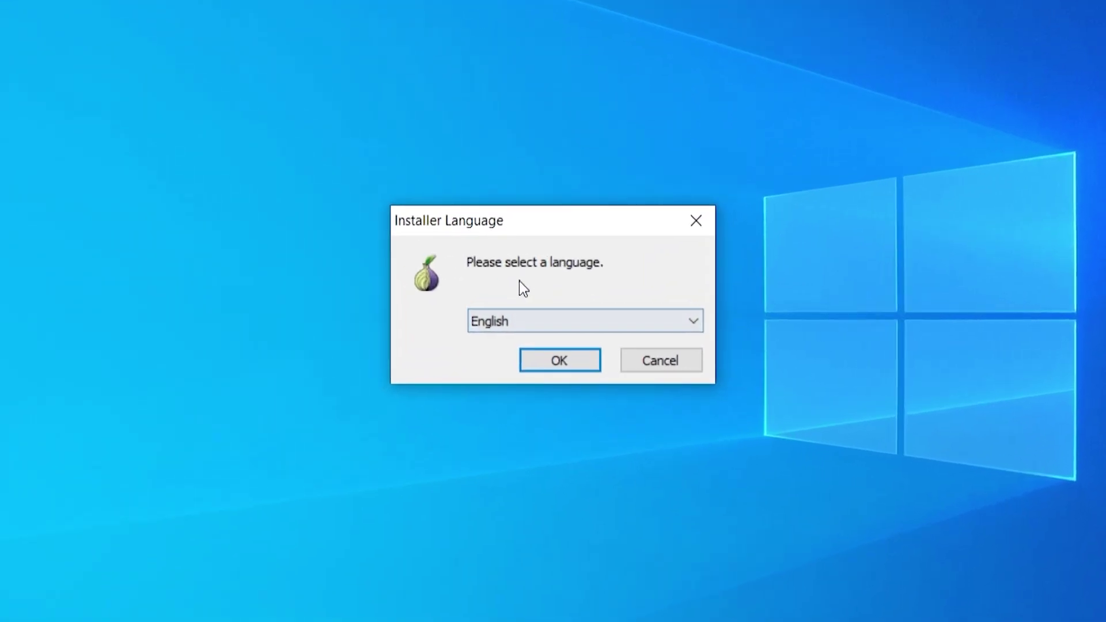
Install Tor Browser in English as an upgrade, unticking Run Tor Browser and Start Menu & Desktop shortcuts.
left_click(568, 369)
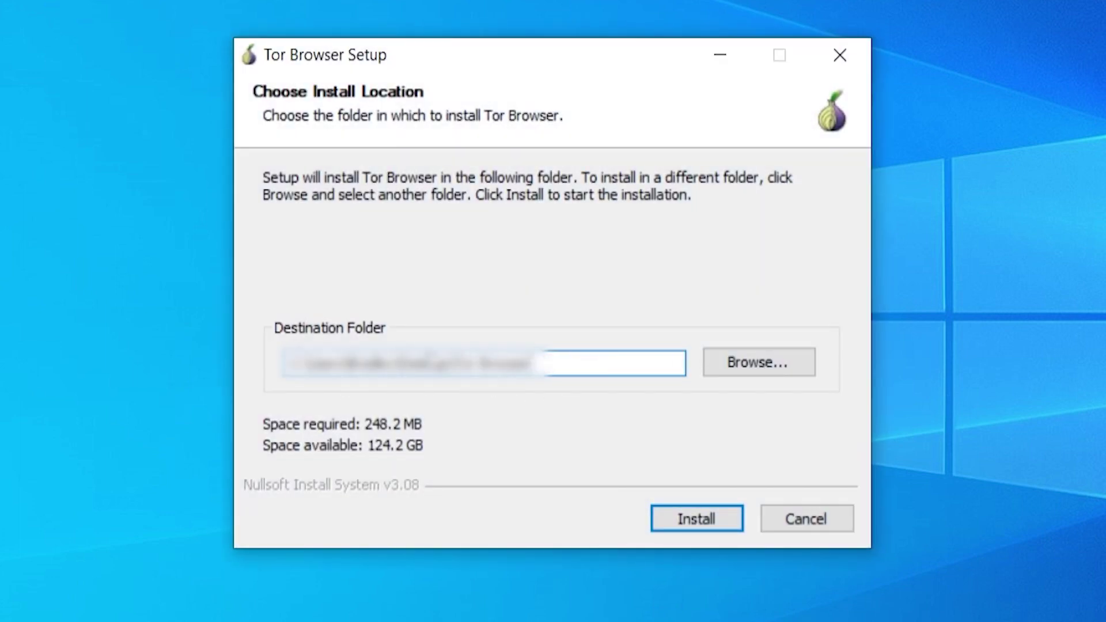
double_click(438, 363)
left_click(500, 363)
left_click(710, 519)
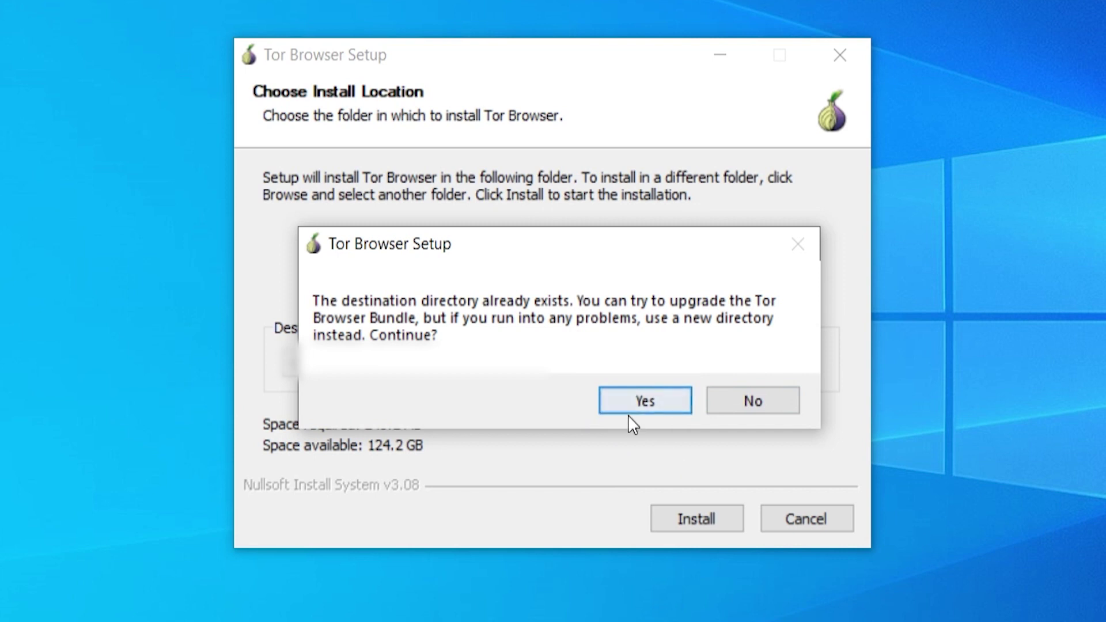
left_click(633, 400)
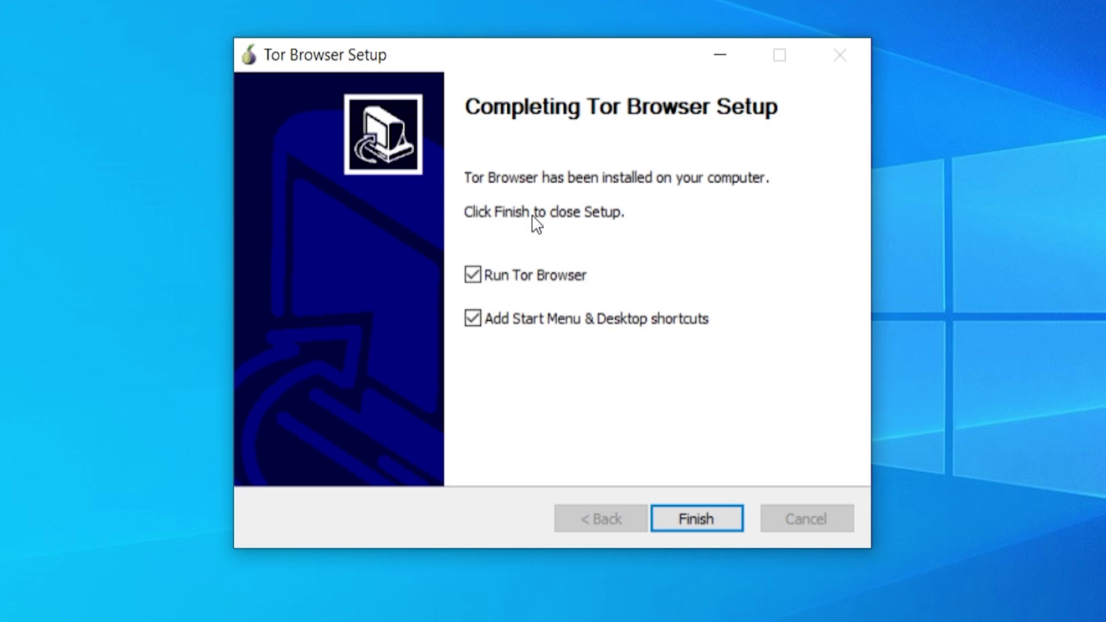
left_click(481, 281)
left_click(510, 323)
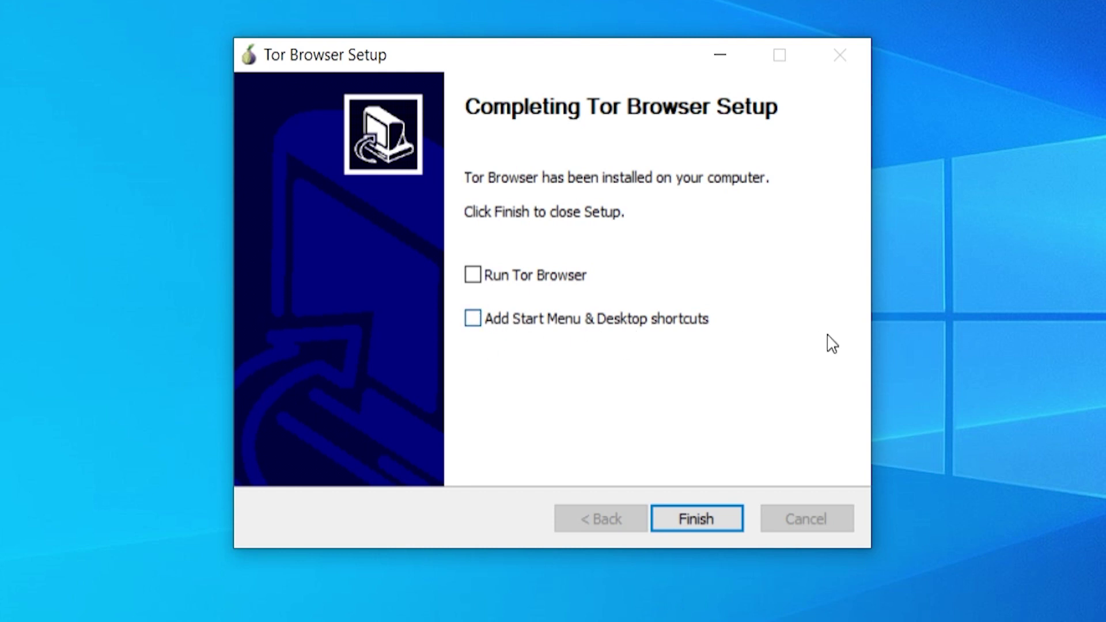
Close the completed Tor Browser Setup with Finish.
left_click(691, 529)
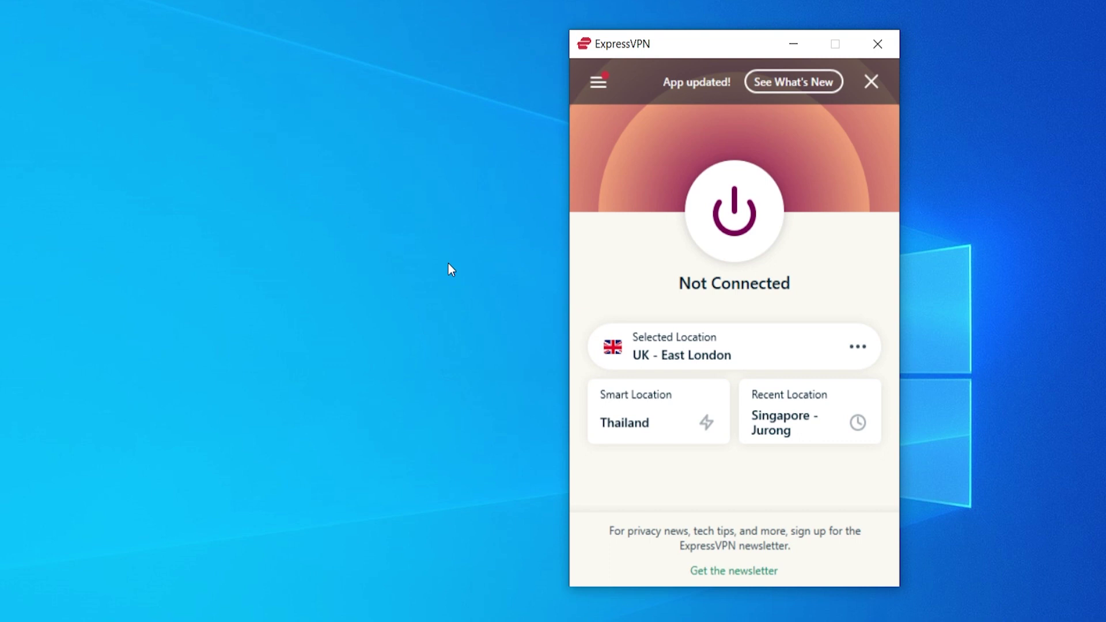
Switch the ExpressVPN location from UK - East London to Singapore - Jurong and connect.
left_click(741, 363)
scroll(415, 309, "down", 1)
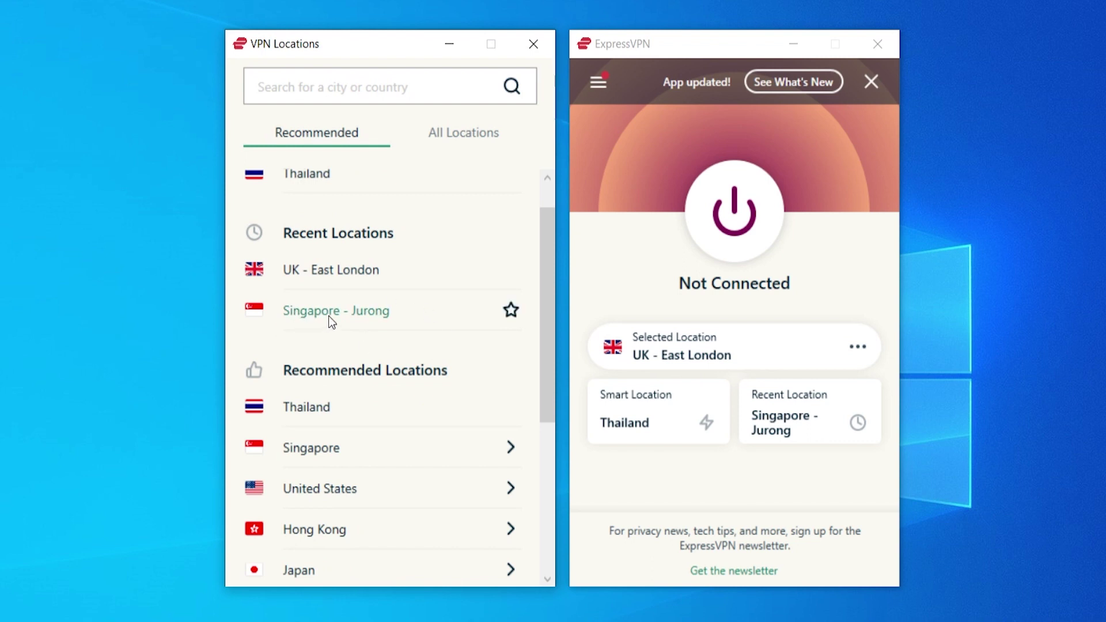
left_click(312, 316)
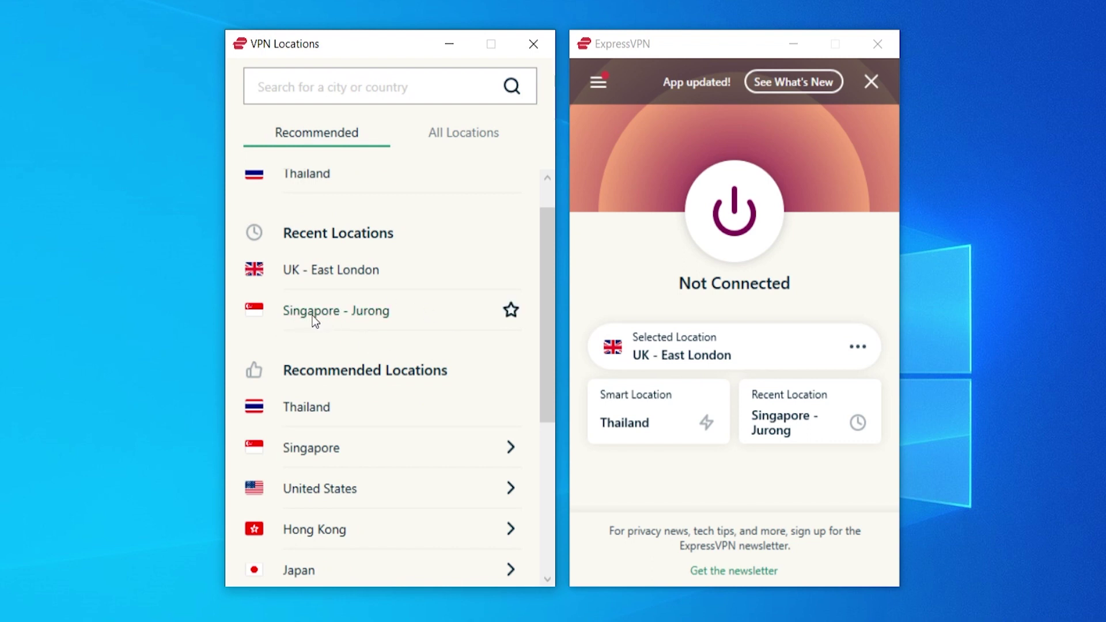
left_click(739, 224)
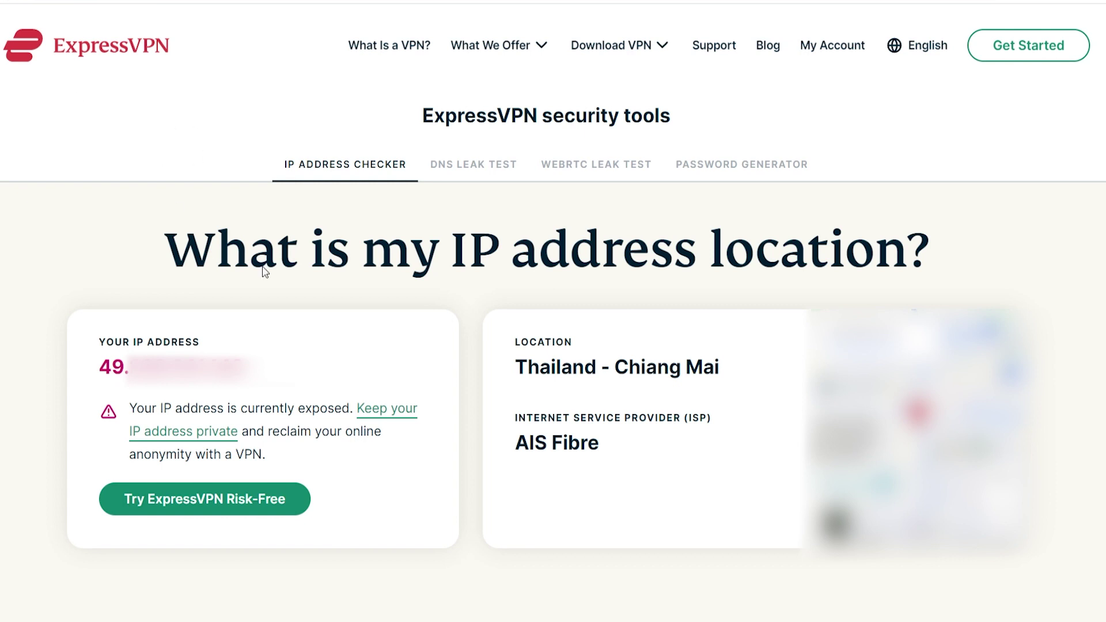
Highlight the new IP address and Singapore location on the IP checker page.
left_click_drag(98, 369, 242, 372)
left_click(242, 371)
left_click_drag(507, 371, 699, 375)
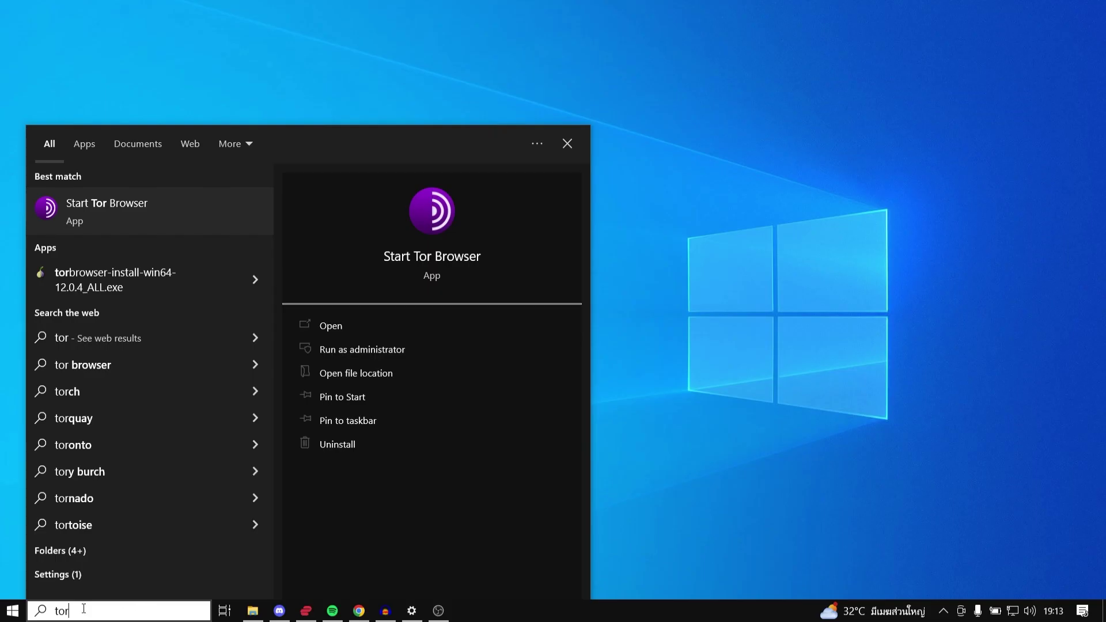
Launch Start Tor Browser and let it connect to Tor until About Tor 12.0.4 loads.
left_click(101, 216)
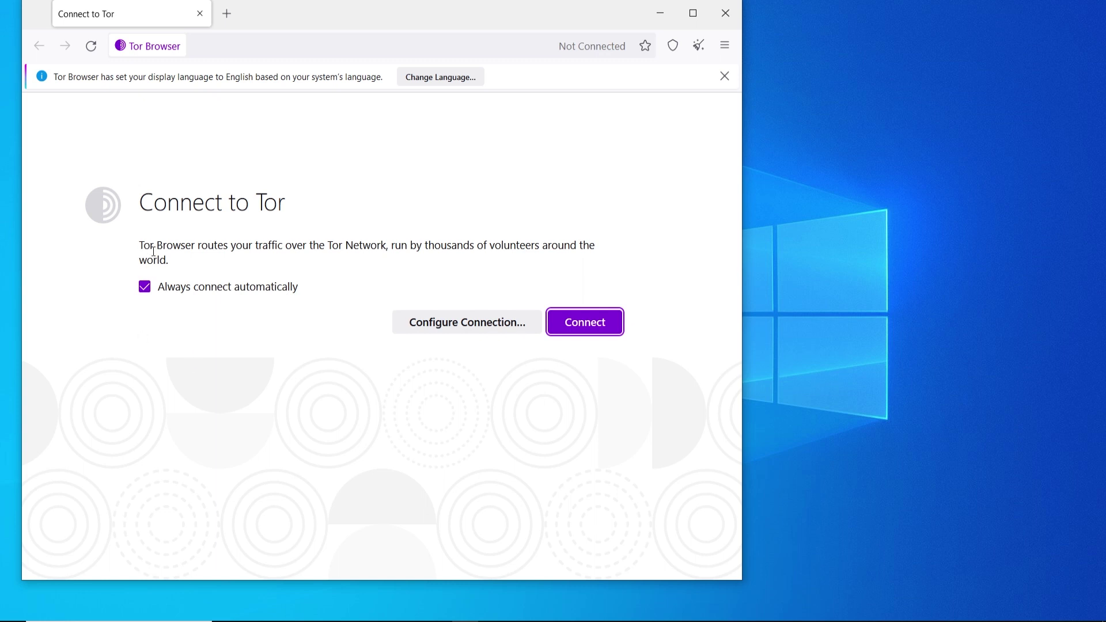
left_click_drag(142, 201, 388, 202)
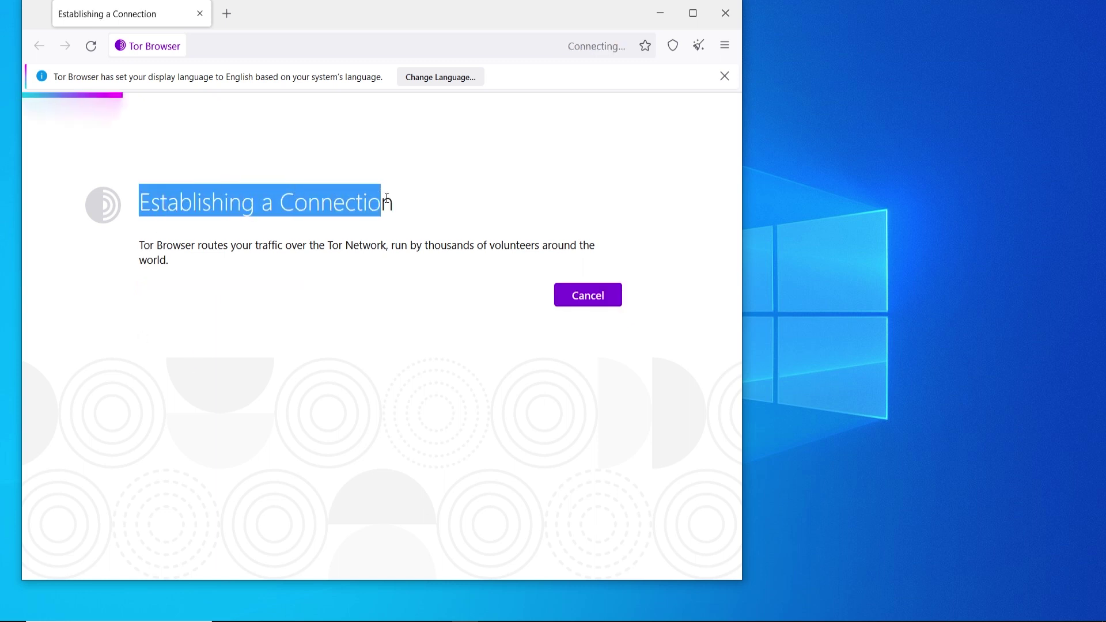
left_click(406, 198)
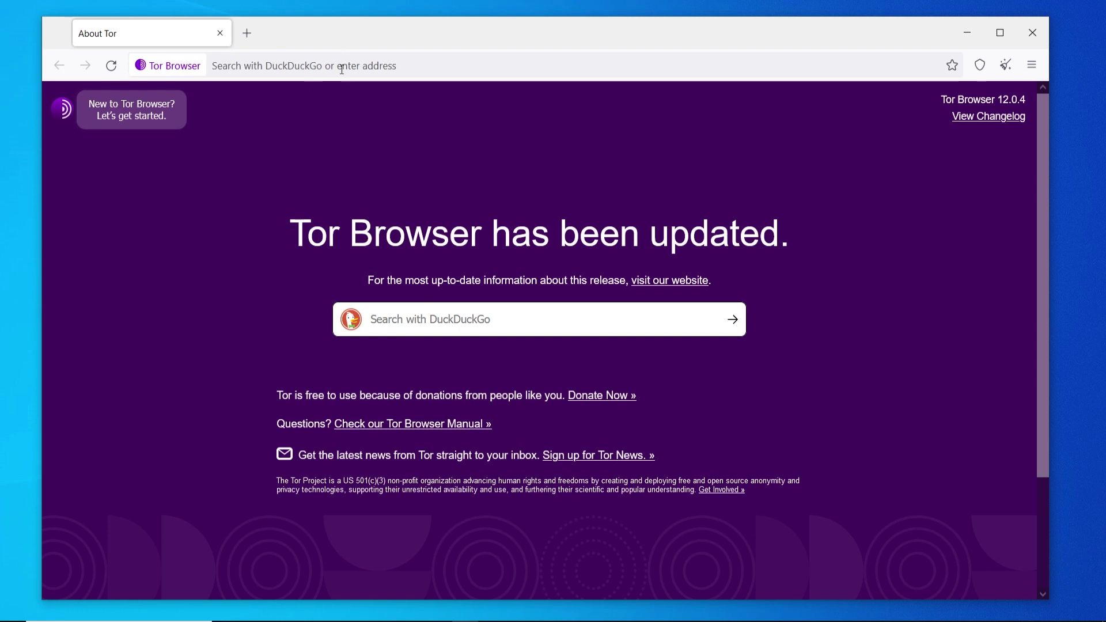
Search DuckDuckGo for 'hidden wiki' and open the Hidden.Wiki result page.
left_click(422, 333)
type("hidden wiki")
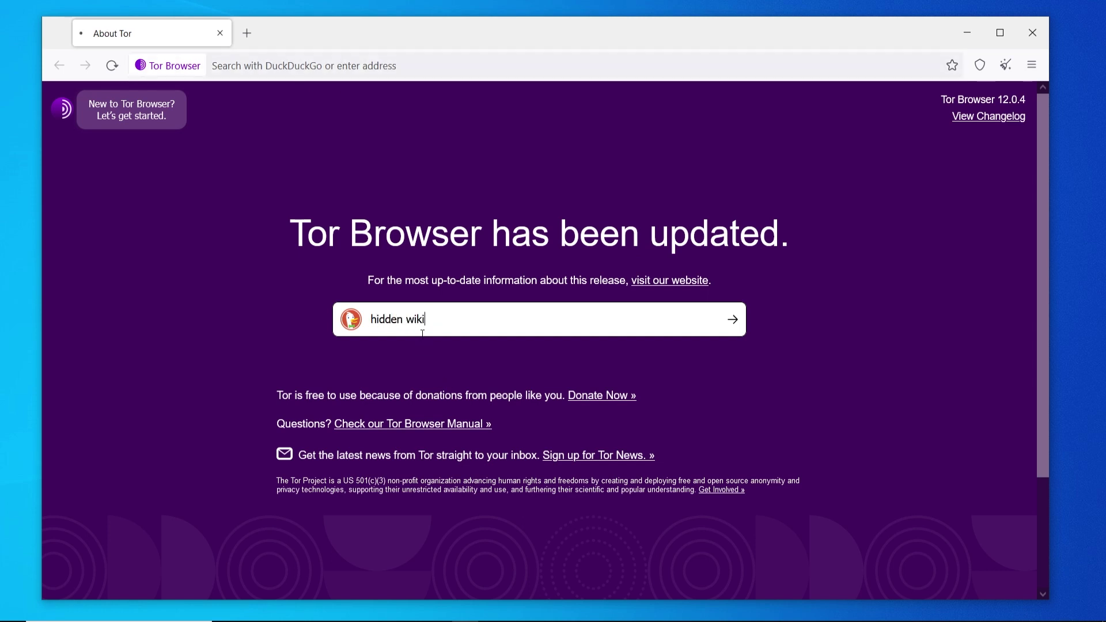
key("Return")
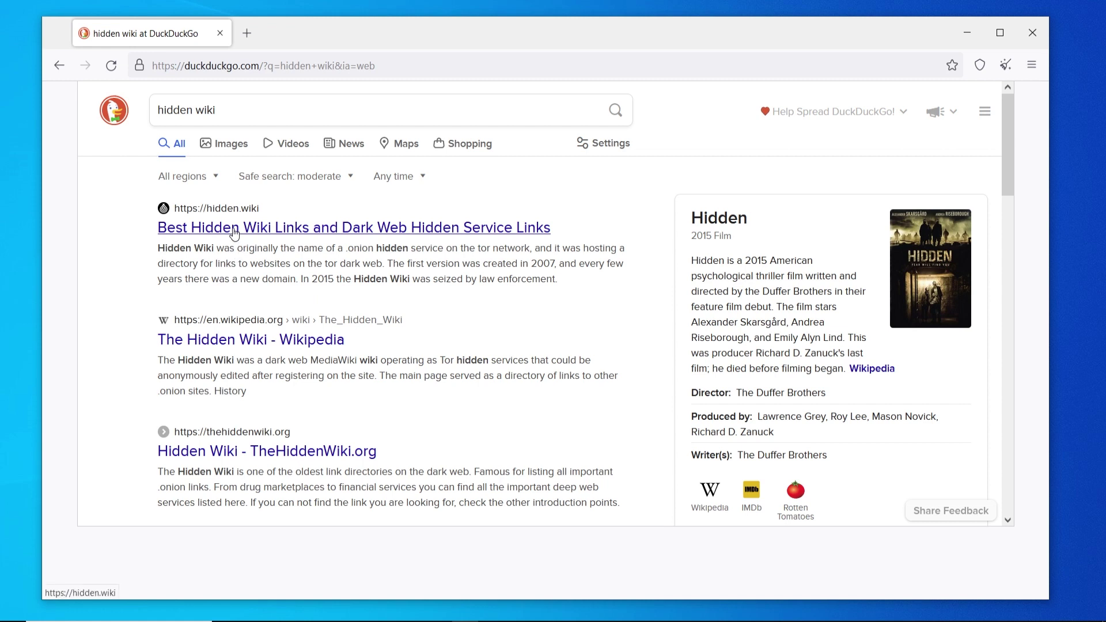
left_click(234, 228)
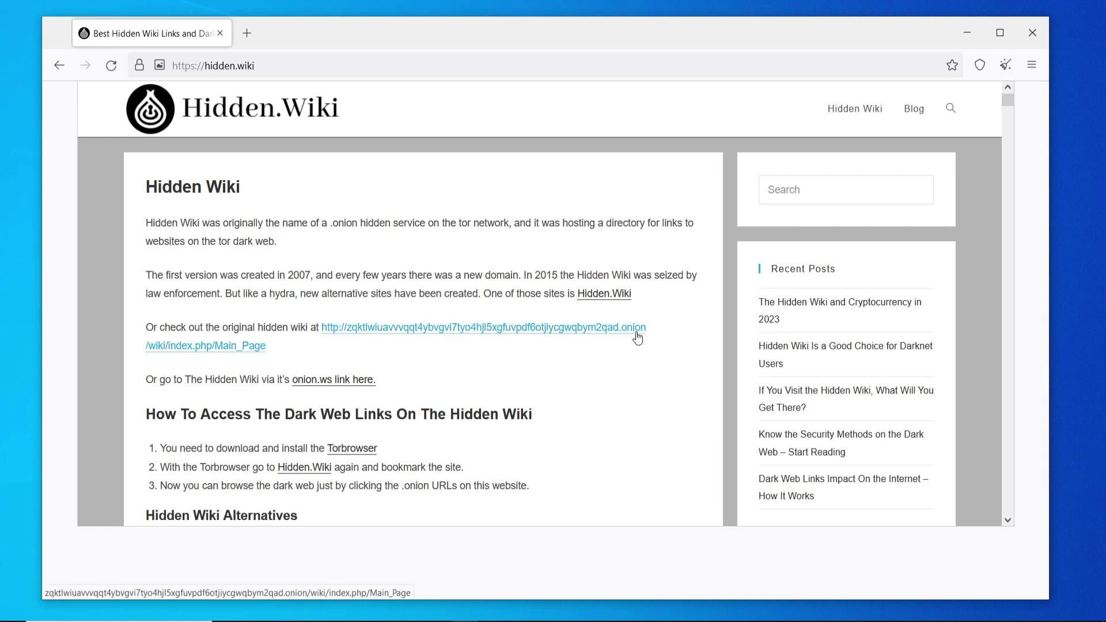
Follow the original .onion link to The Hidden Wiki Main Page and scroll through its directory.
left_click_drag(364, 344, 322, 328)
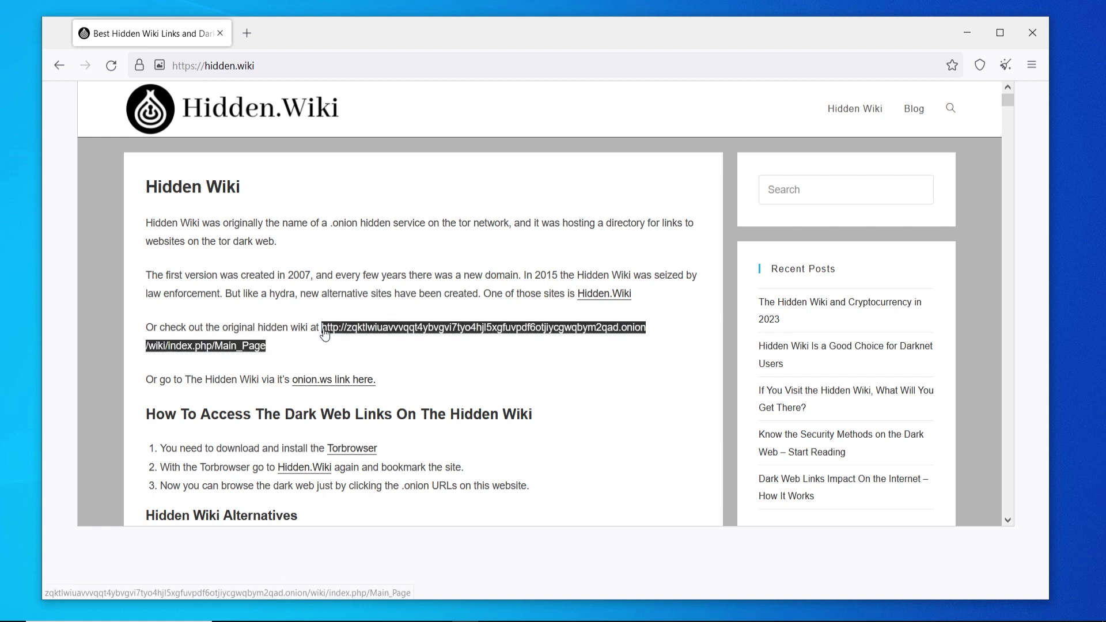
right_click(343, 333)
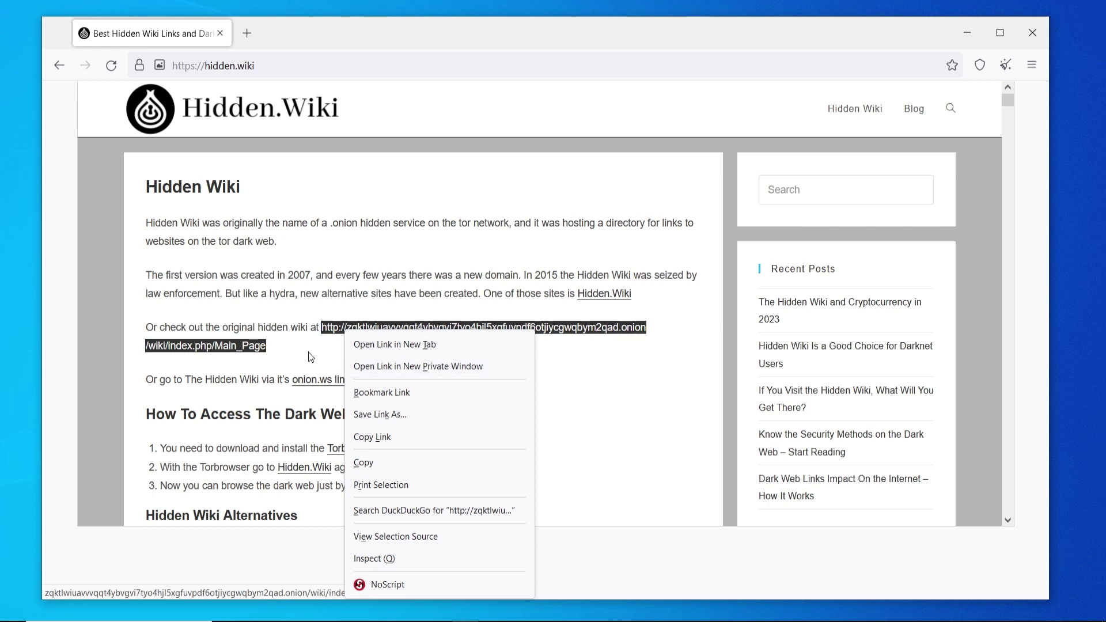
left_click(311, 357)
left_click(373, 334)
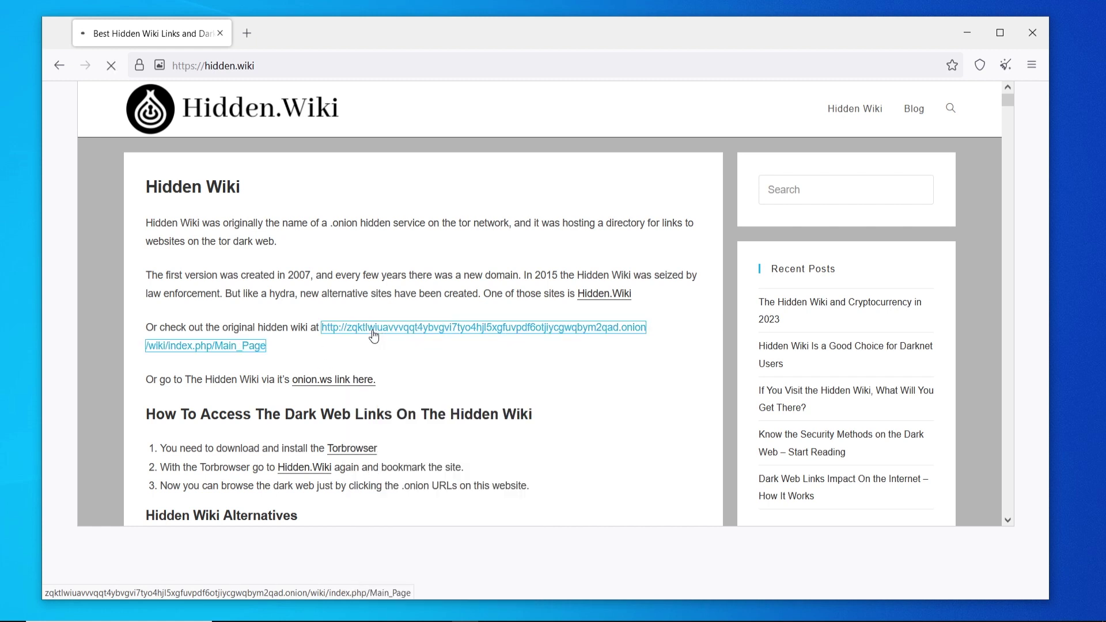
left_click_drag(427, 65, 451, 65)
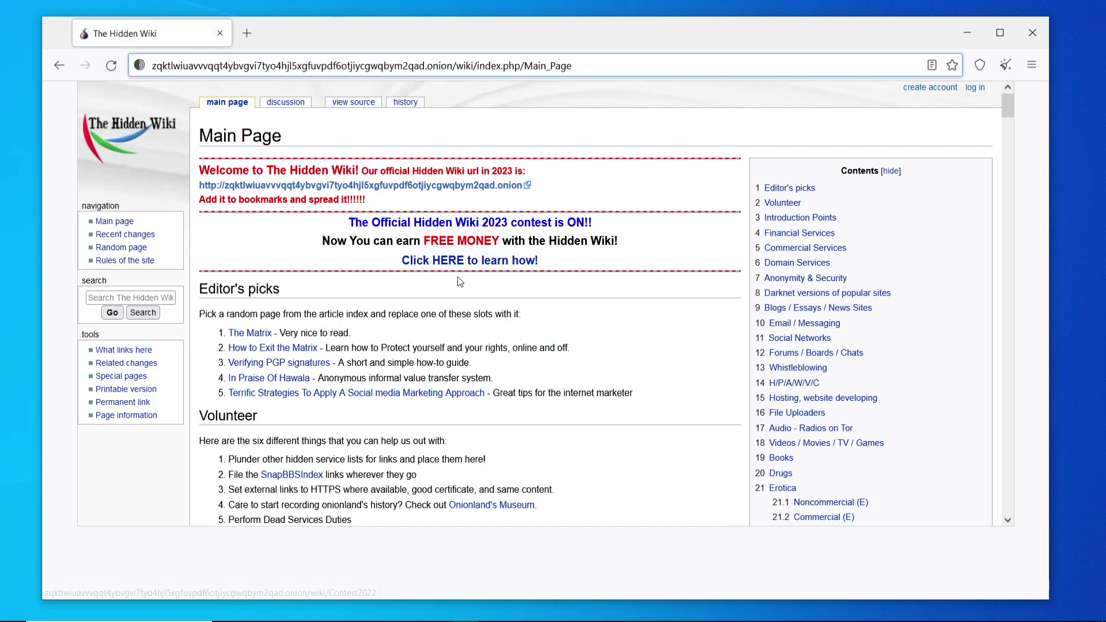
scroll(456, 277, "down", 5)
scroll(455, 278, "down", 8)
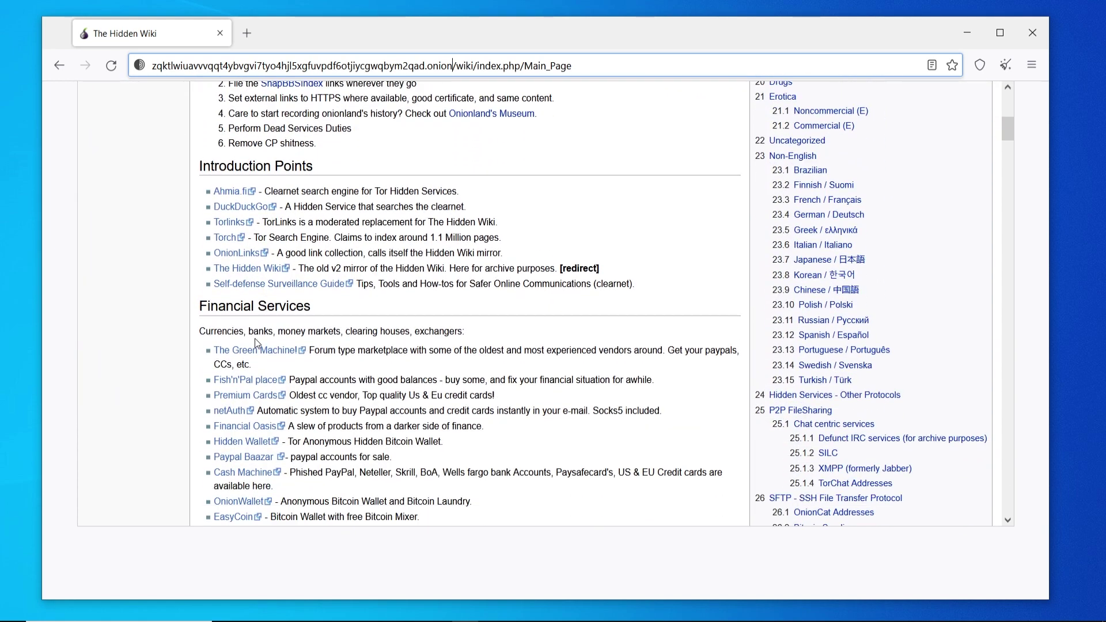
scroll(209, 319, "down", 6)
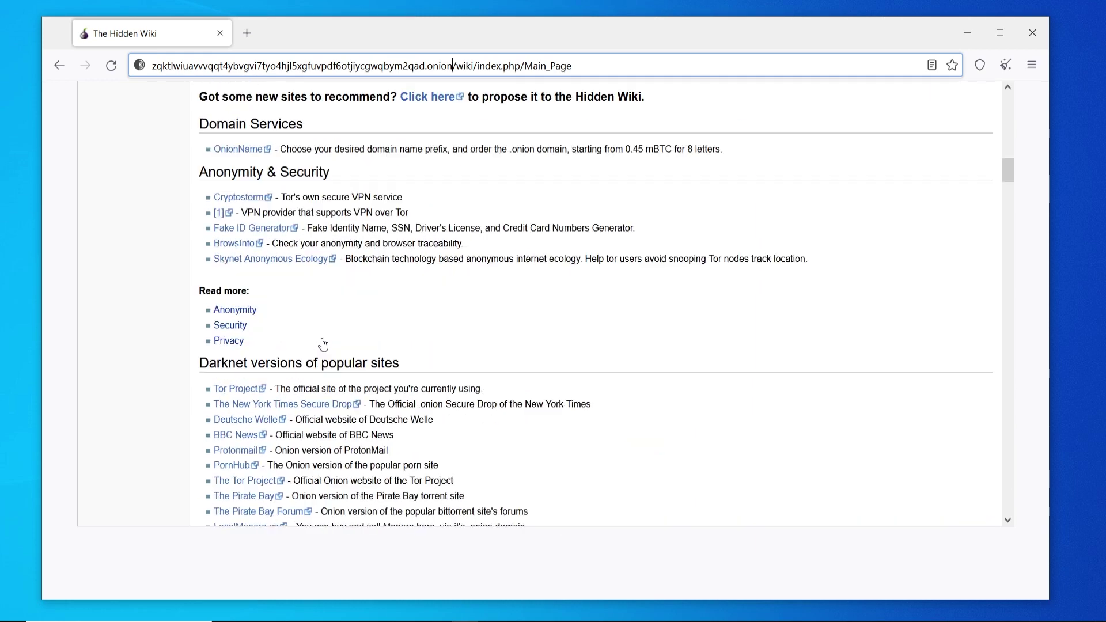
scroll(322, 340, "up", 15)
scroll(322, 343, "up", 5)
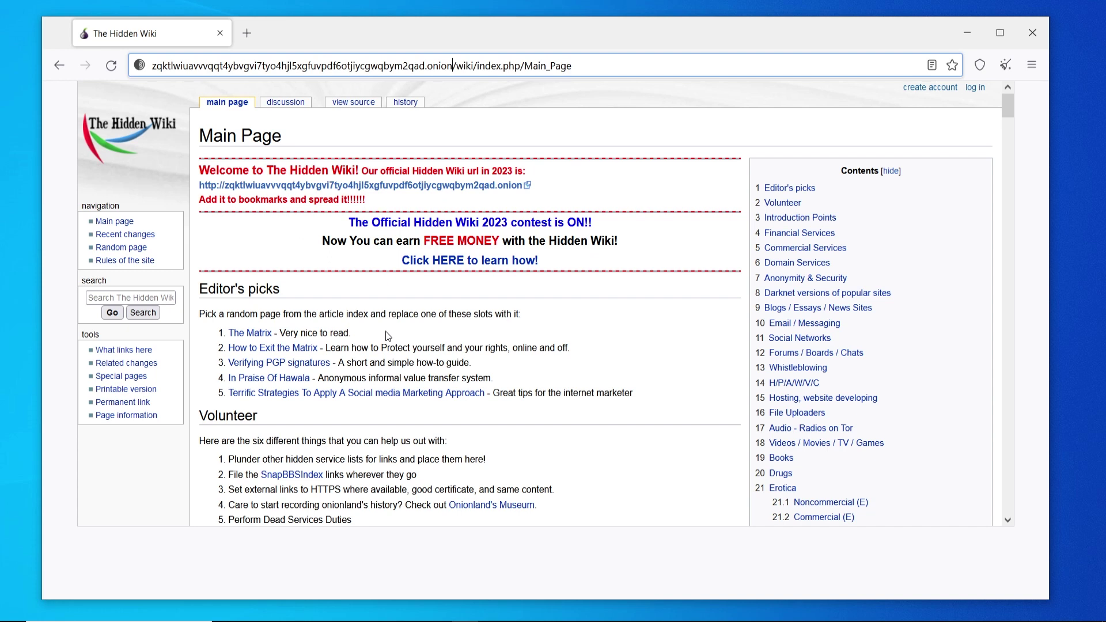
In a new tab, search 'torch url onion' and open the Torch Search Engine Link - oniondotindex result.
left_click(253, 41)
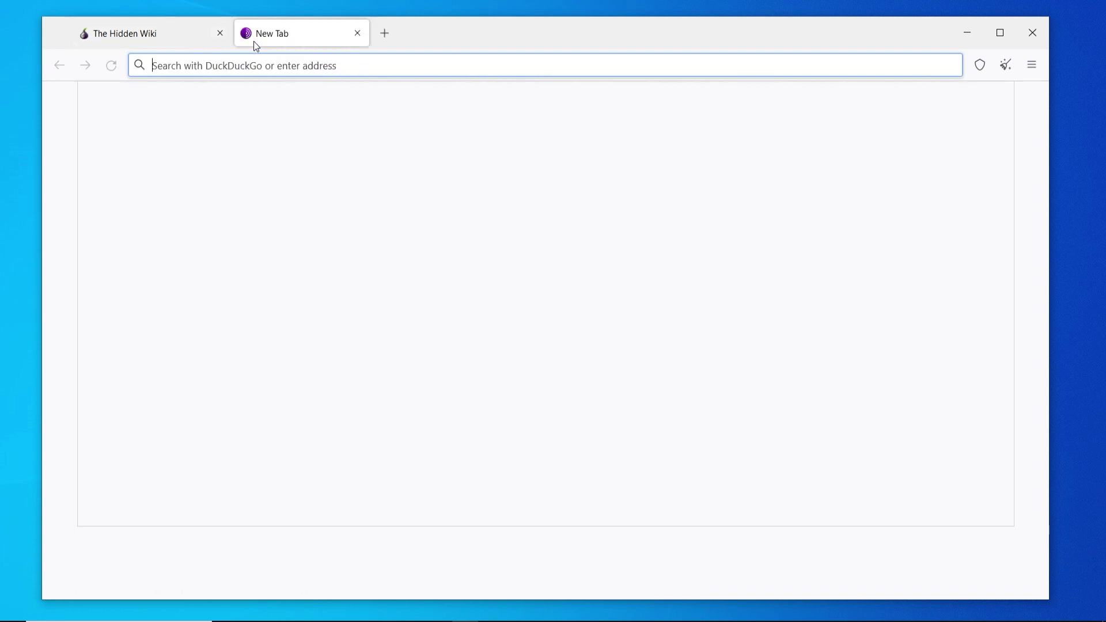
type("torch")
key("Return")
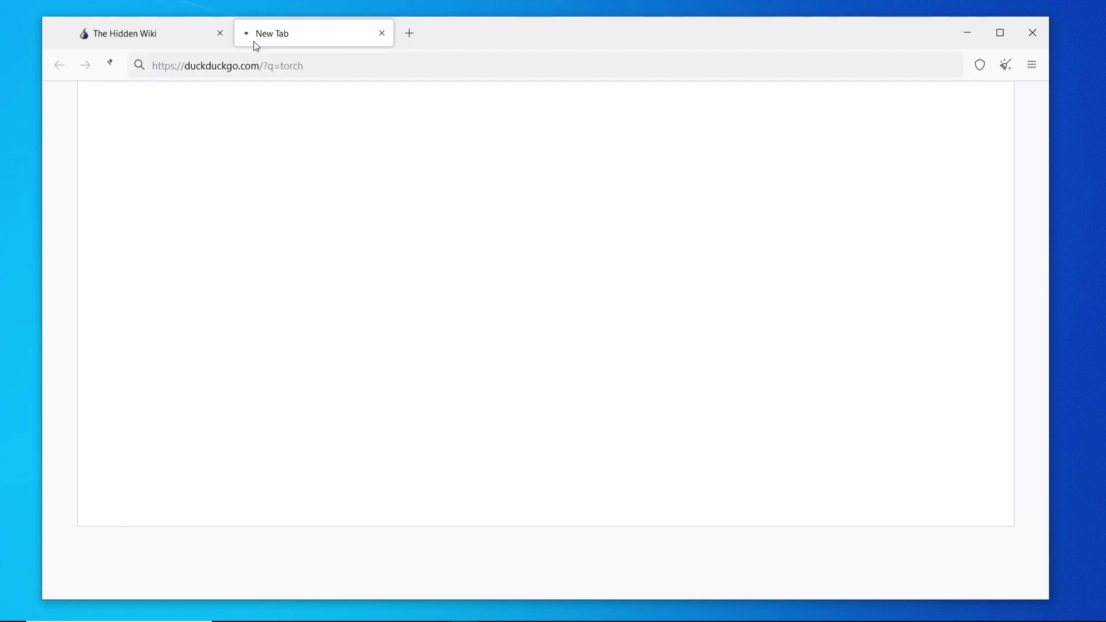
type("u")
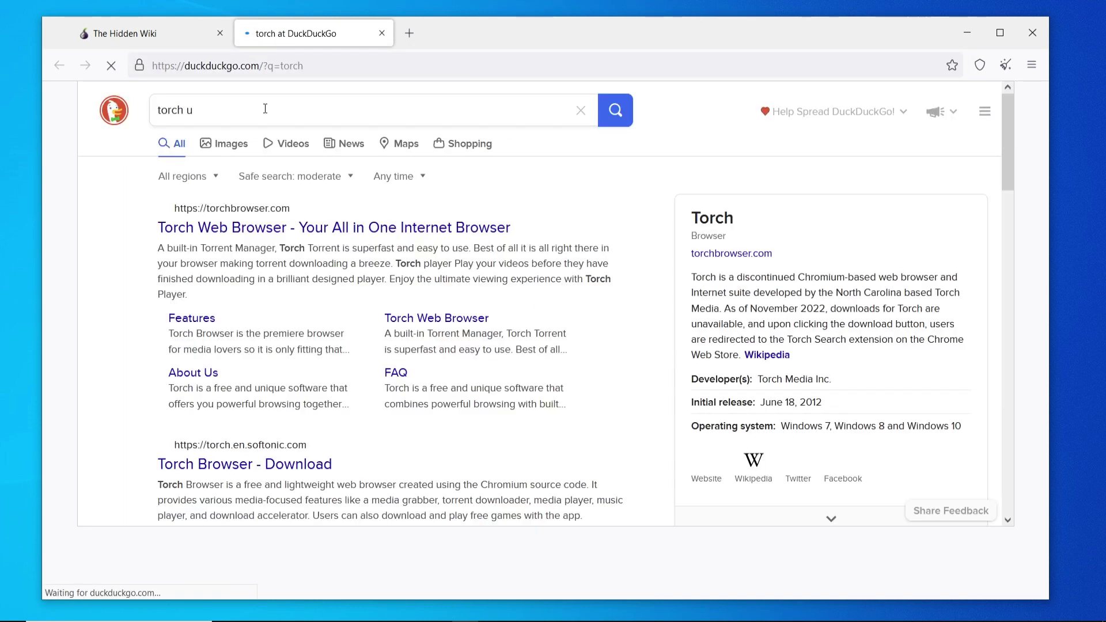
type("rl onion")
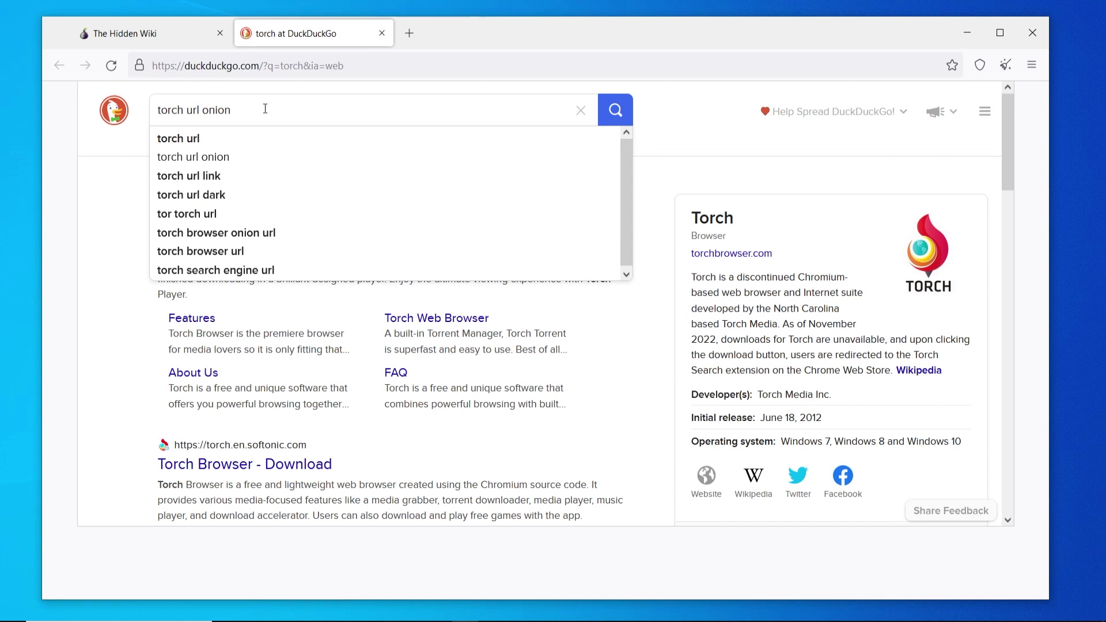
key("Return")
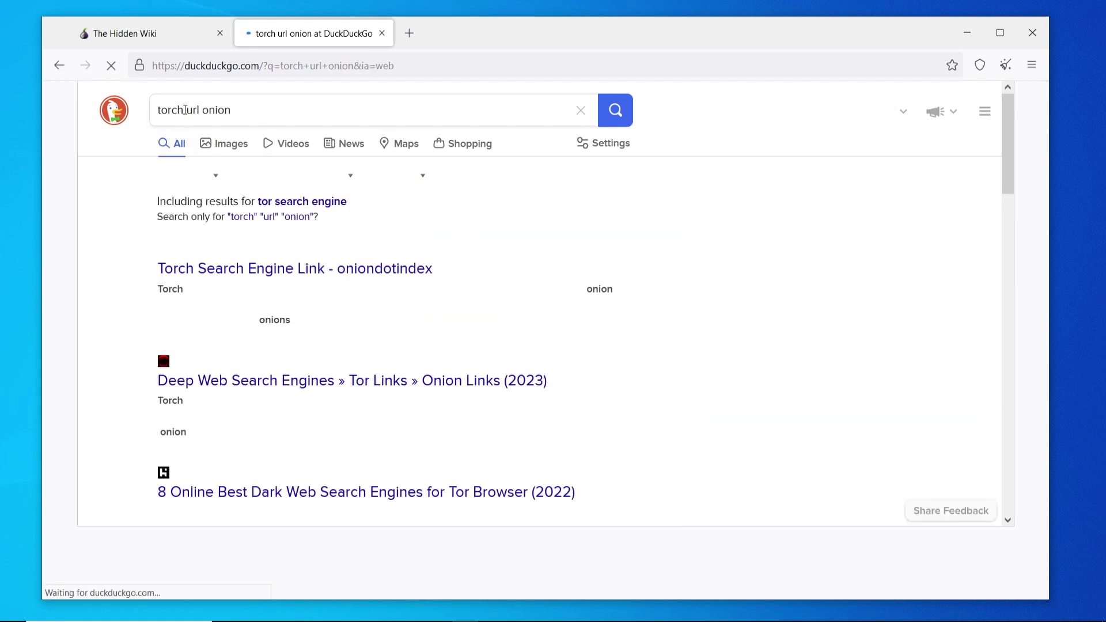
left_click(228, 272)
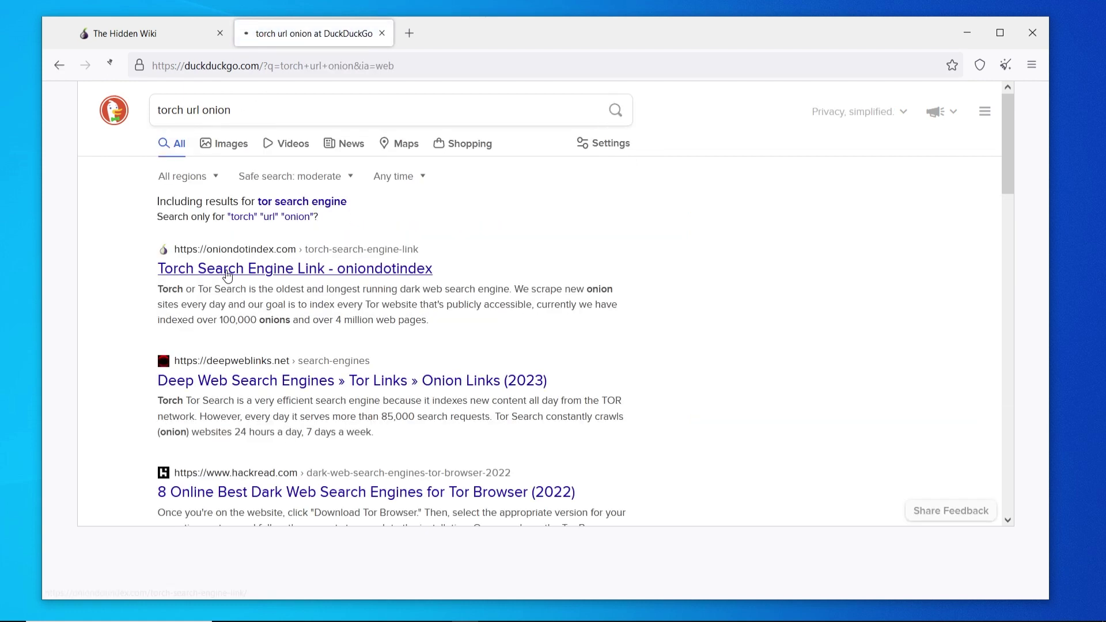